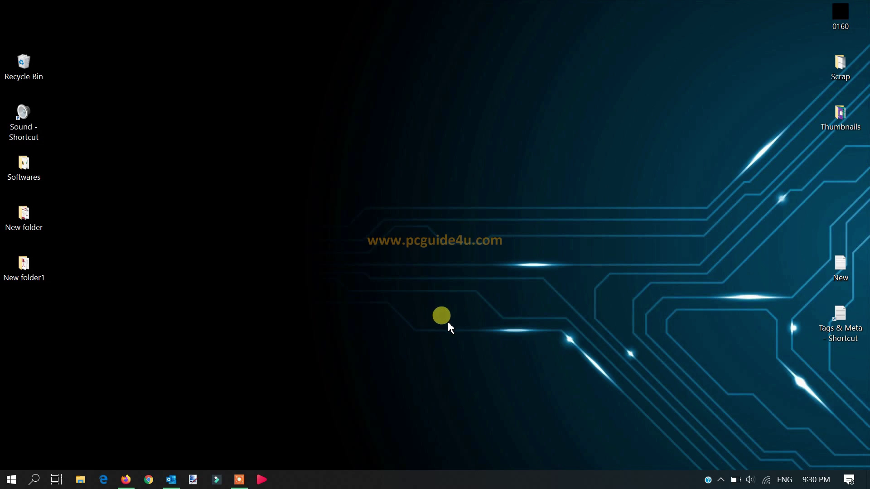
# Launch Outlook from the taskbar so the Inbox and a message appear
pyautogui.click(171, 480)
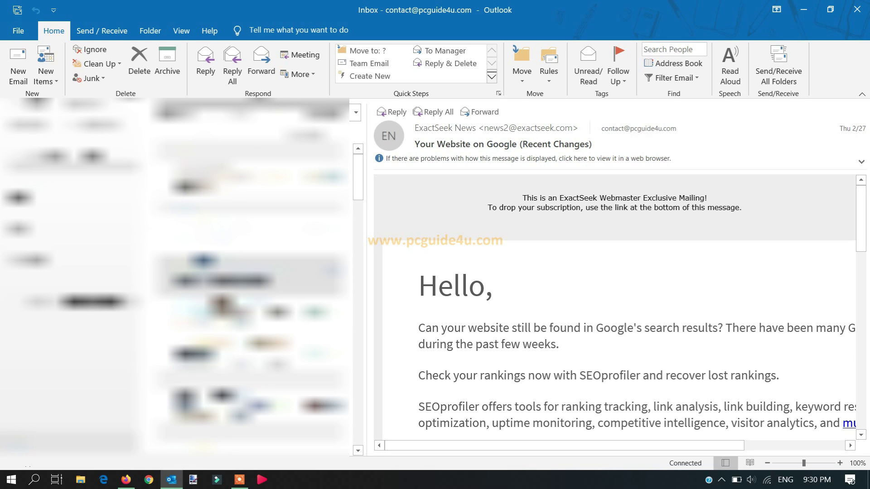
# Go to File > Options and show the Mail category
pyautogui.click(19, 30)
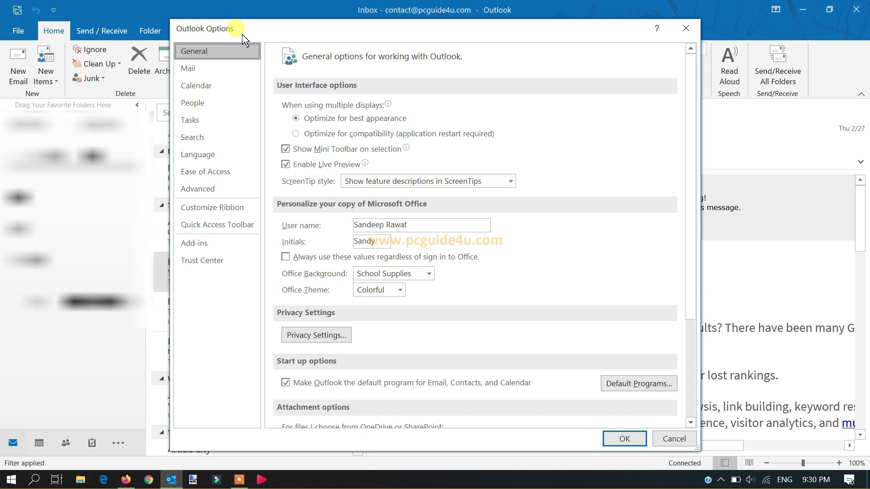
pyautogui.click(204, 74)
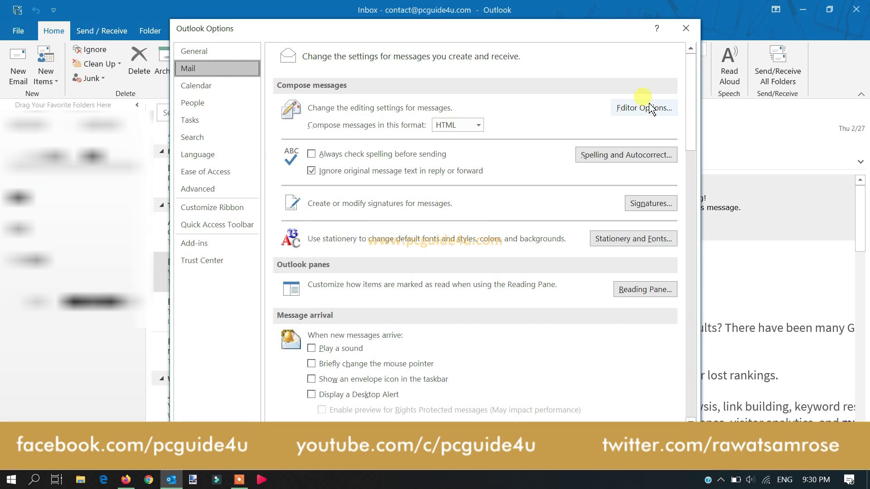
pyautogui.moveTo(691, 100); pyautogui.dragTo(695, 154)
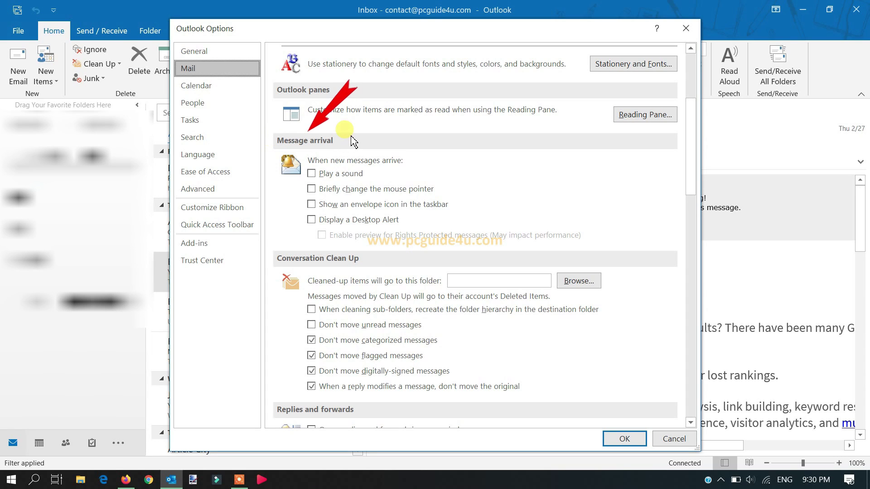
# Turn on Play a sound, the taskbar envelope icon, and Desktop Alert for message arrival
pyautogui.click(317, 175)
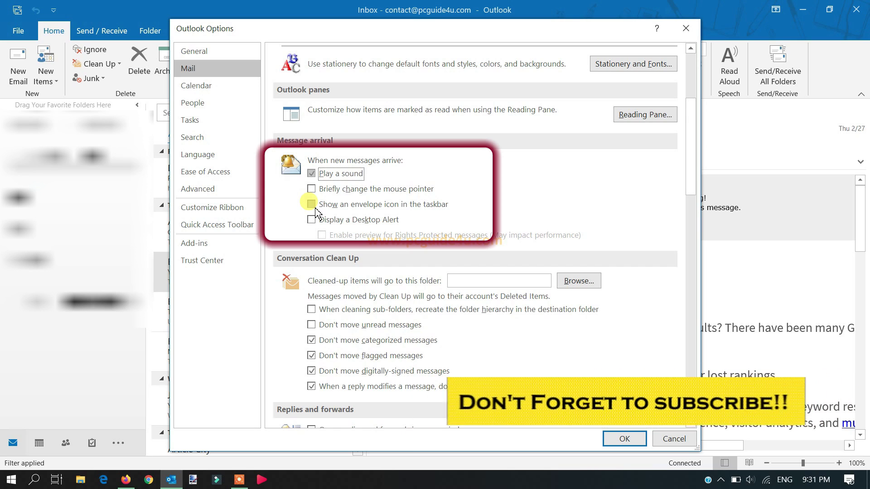
pyautogui.click(311, 204)
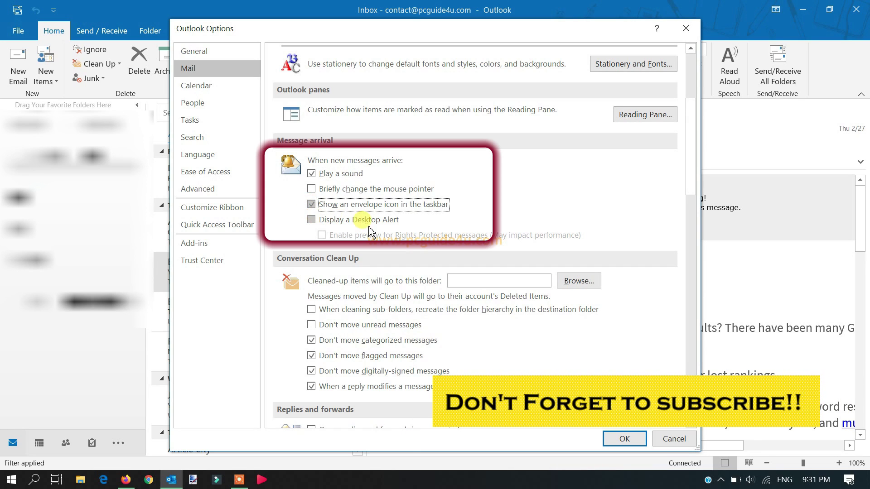
pyautogui.click(312, 219)
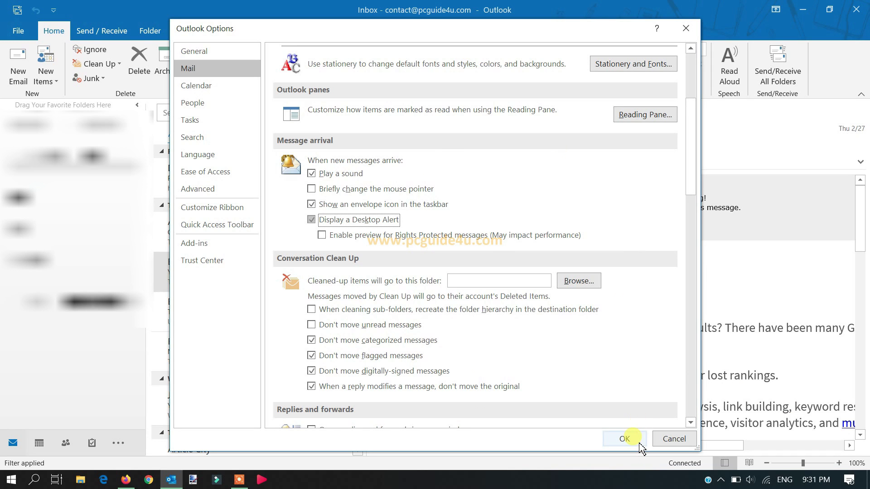
# Confirm Outlook Options with OK to keep the new-mail notification settings
pyautogui.click(625, 439)
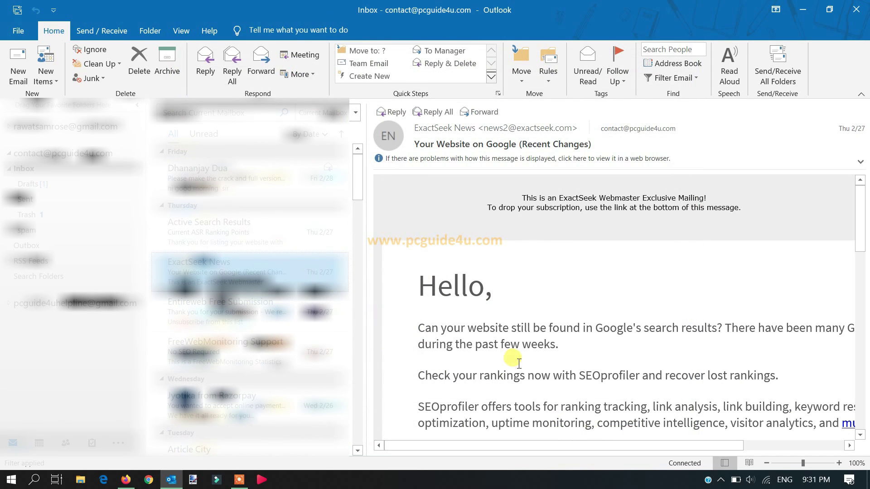